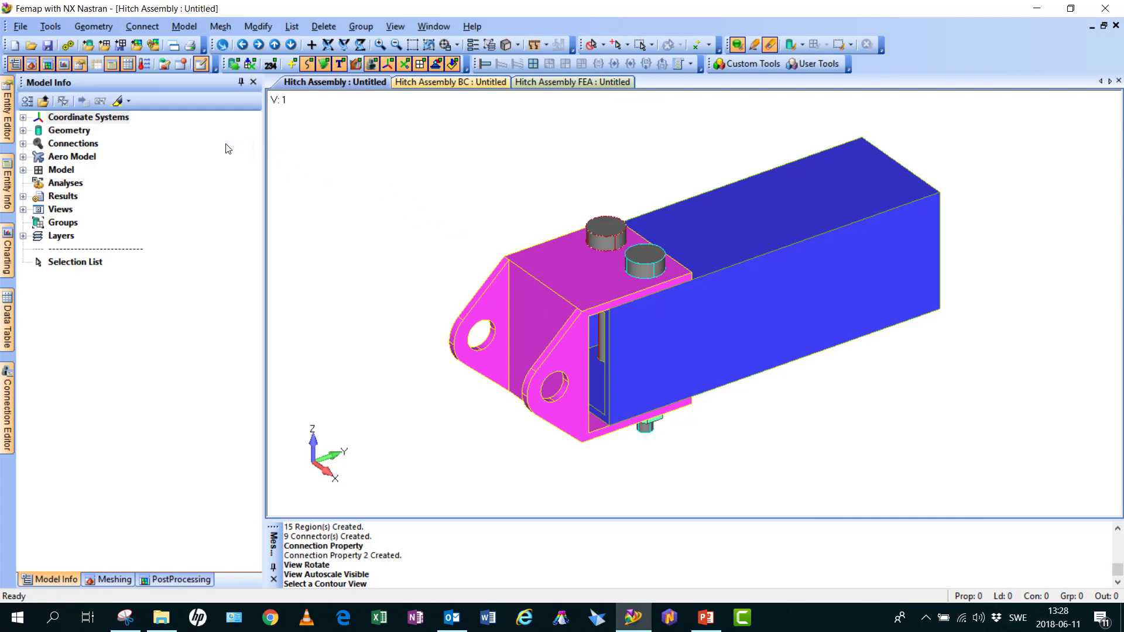
Step: Run automatic connection detection on all solids, creating glued face-to-face connections
left_click(135, 33)
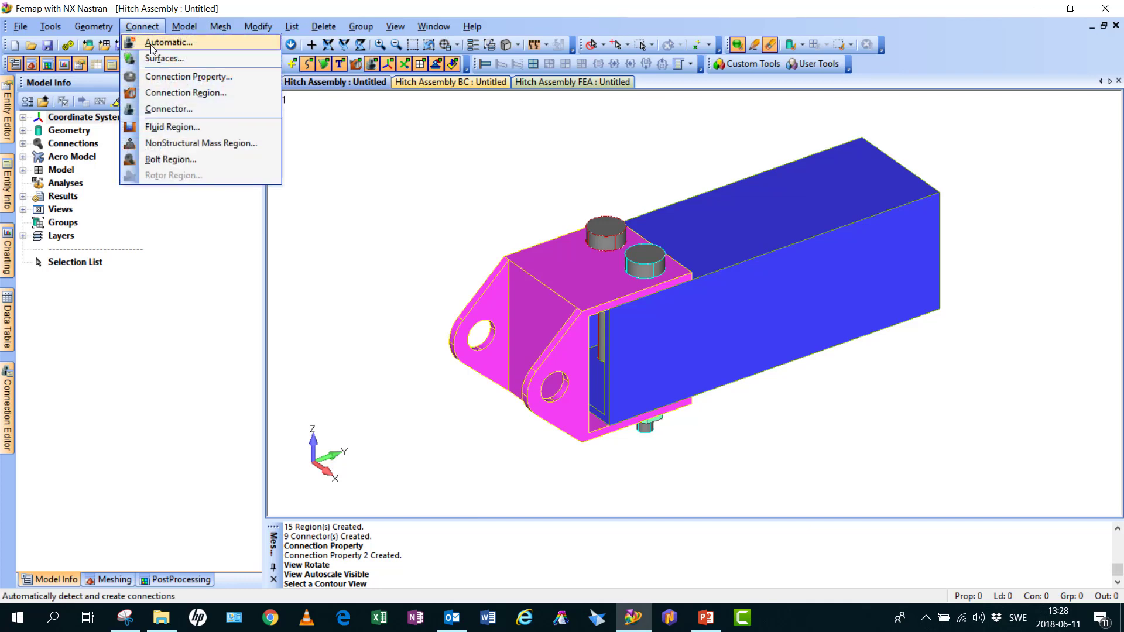
left_click(152, 48)
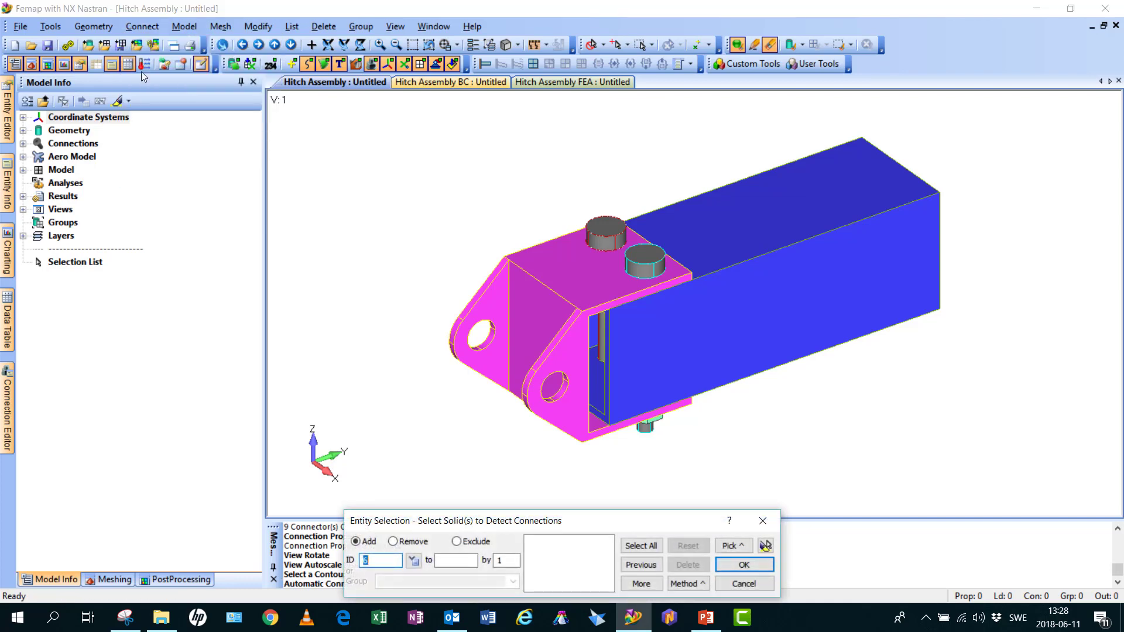
left_click(639, 547)
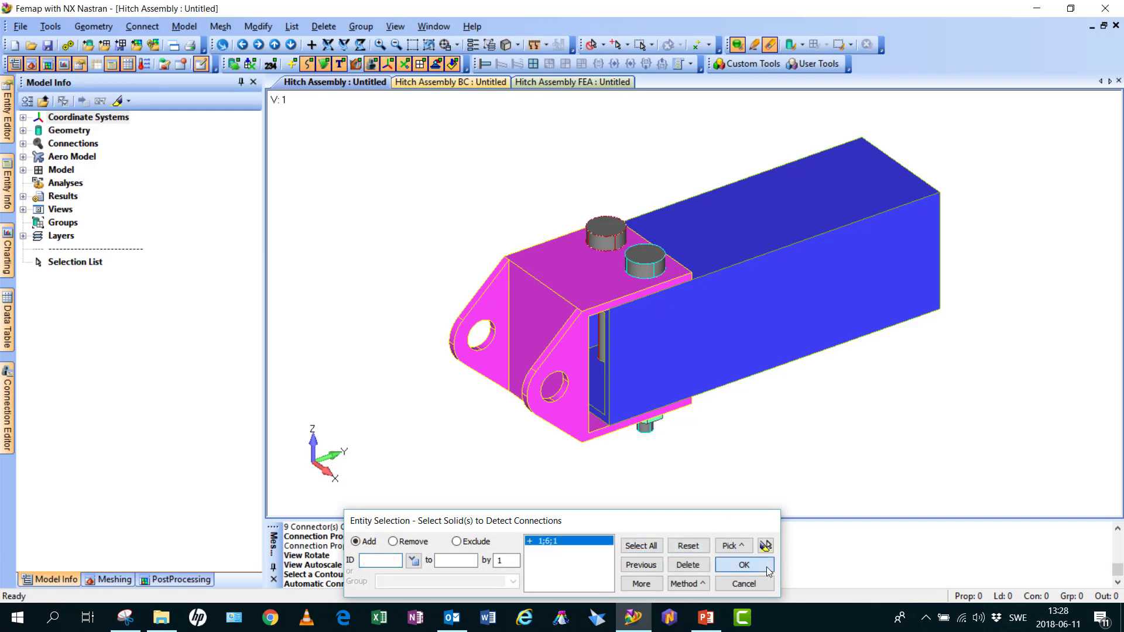
left_click(744, 565)
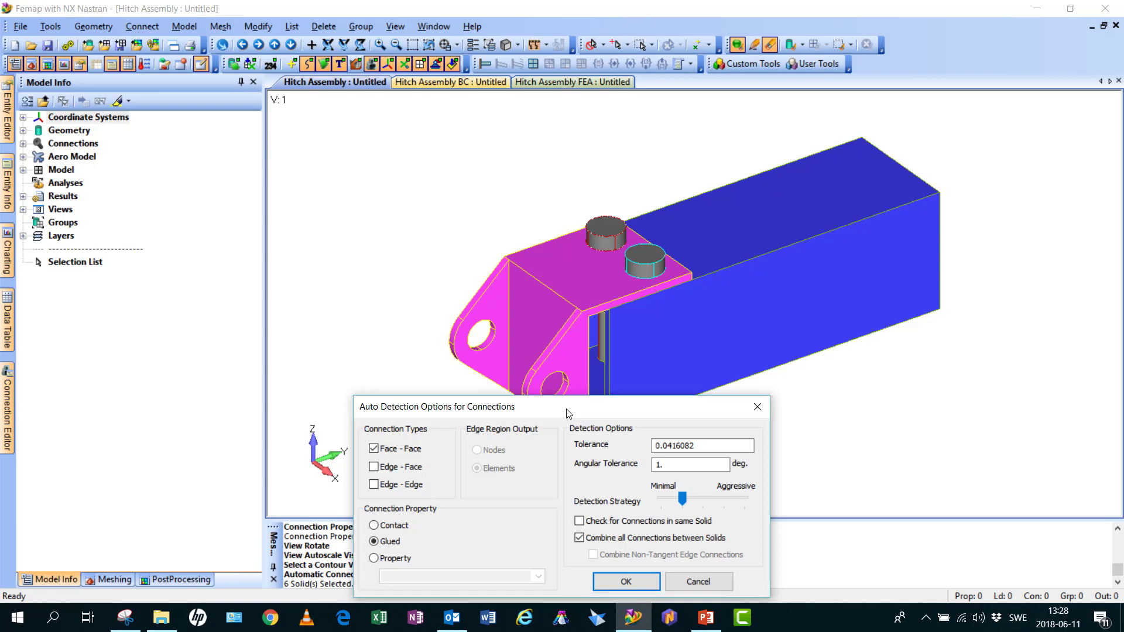
left_click_drag(566, 413, 570, 393)
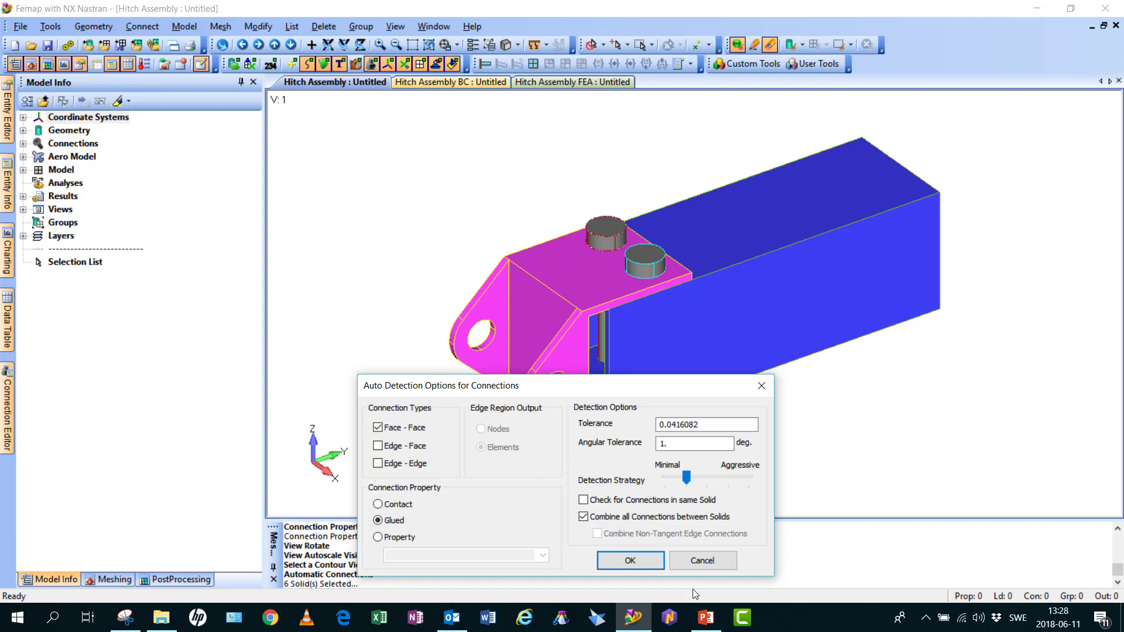
left_click(645, 563)
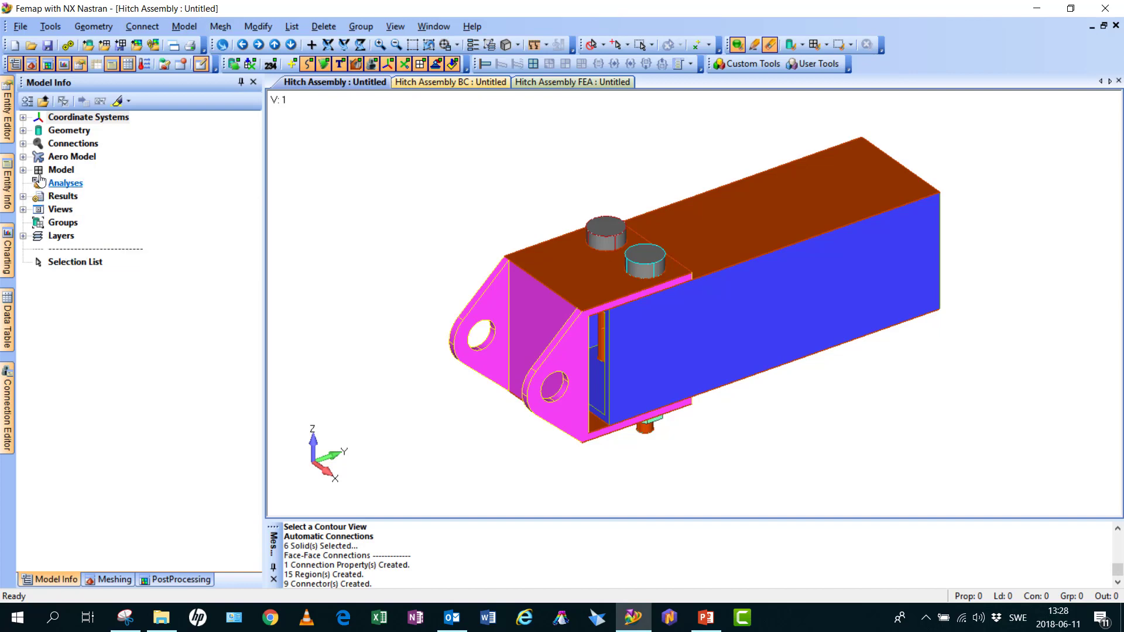
Step: Rename connection property 1..Untitled to Glued in the Model Info tree
left_click(20, 141)
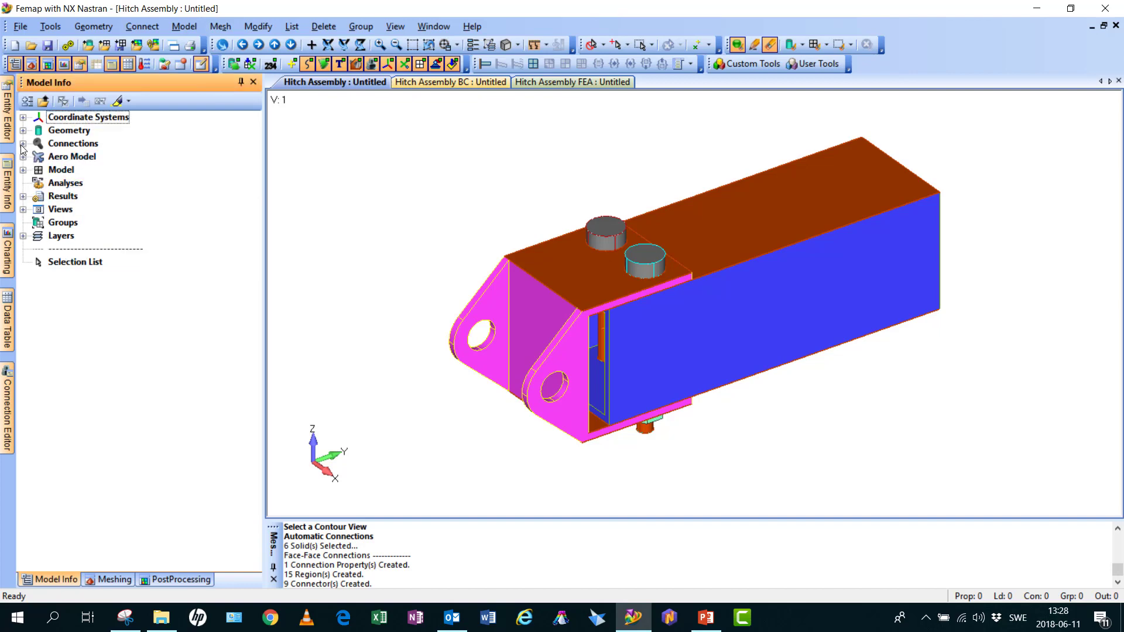
left_click(22, 144)
left_click(37, 156)
left_click(106, 170)
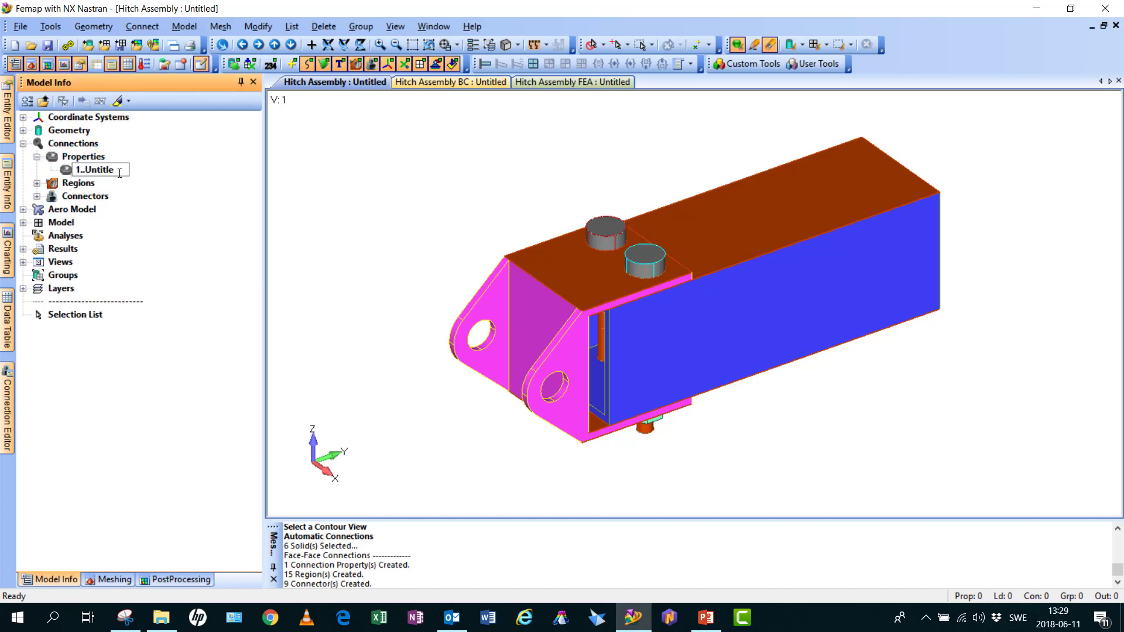
key("BackSpace")
key("BackSpace")
key("BackSpace")
key("BackSpace")
key("BackSpace")
key("BackSpace")
key("BackSpace")
key("BackSpace")
type("Glu")
type("ed")
key("Return")
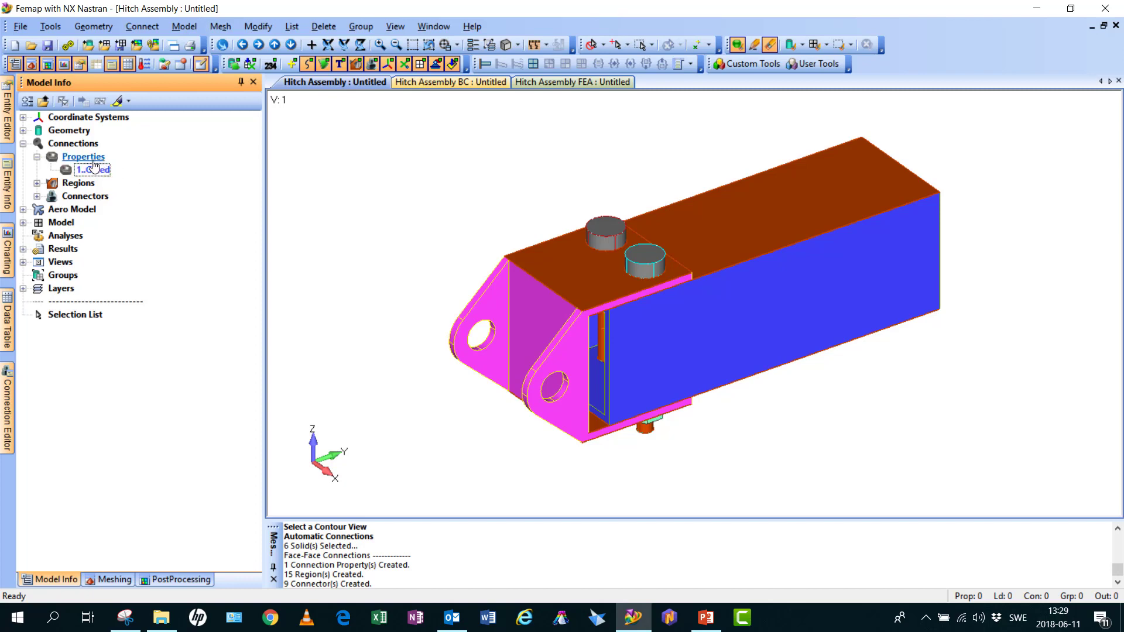
Step: Create a new contact connection property titled Contact Sliding with default values
right_click(93, 160)
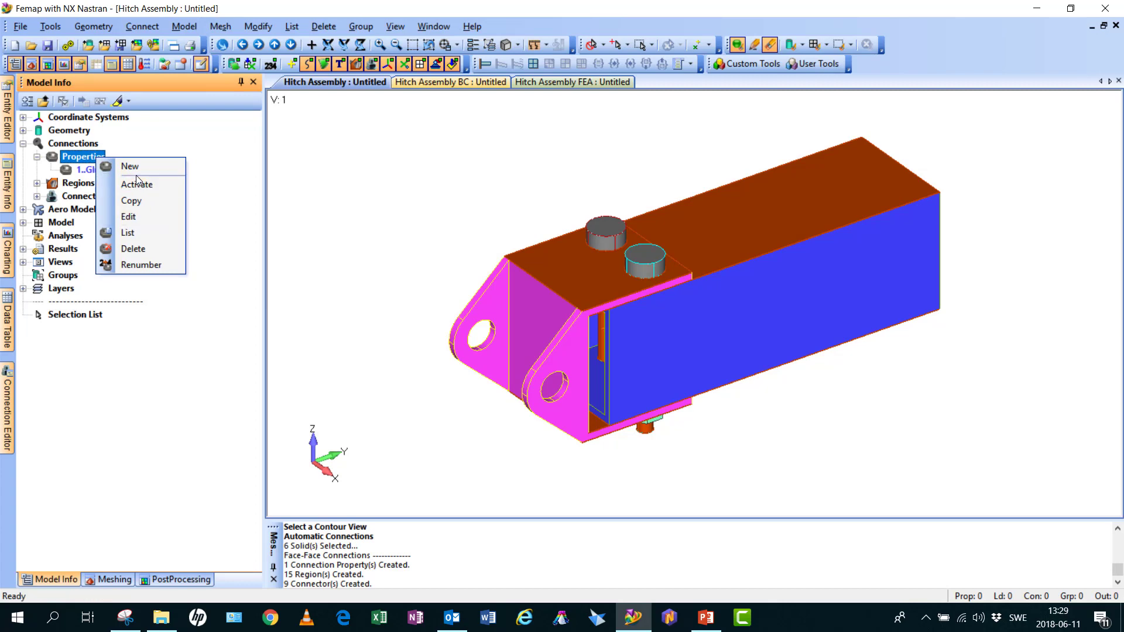
left_click(130, 167)
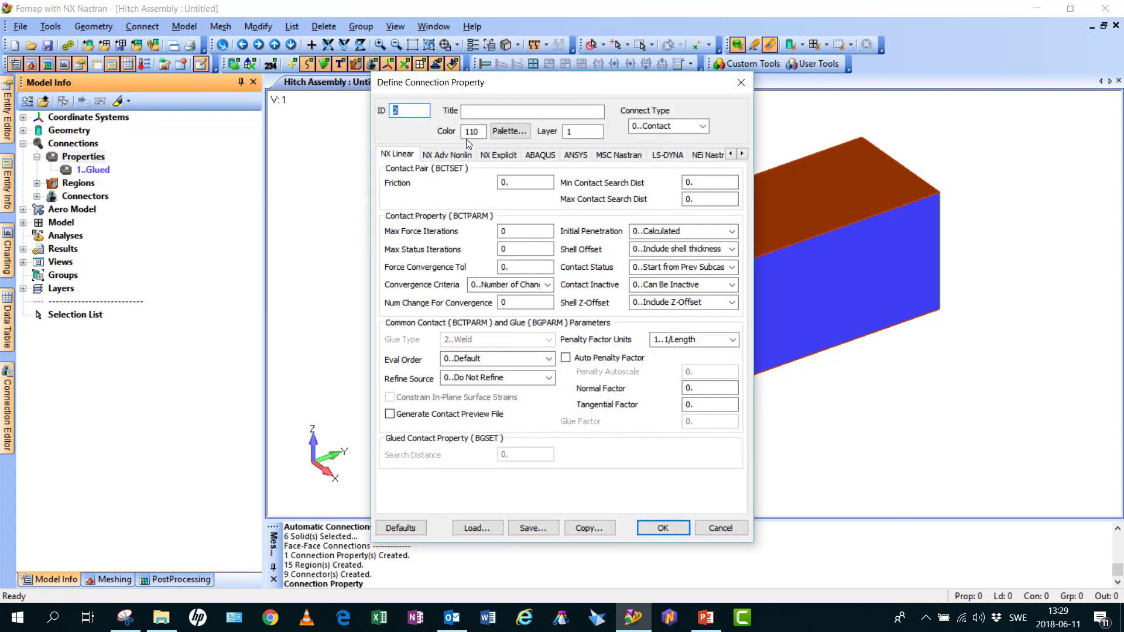
left_click(475, 113)
type("Contac")
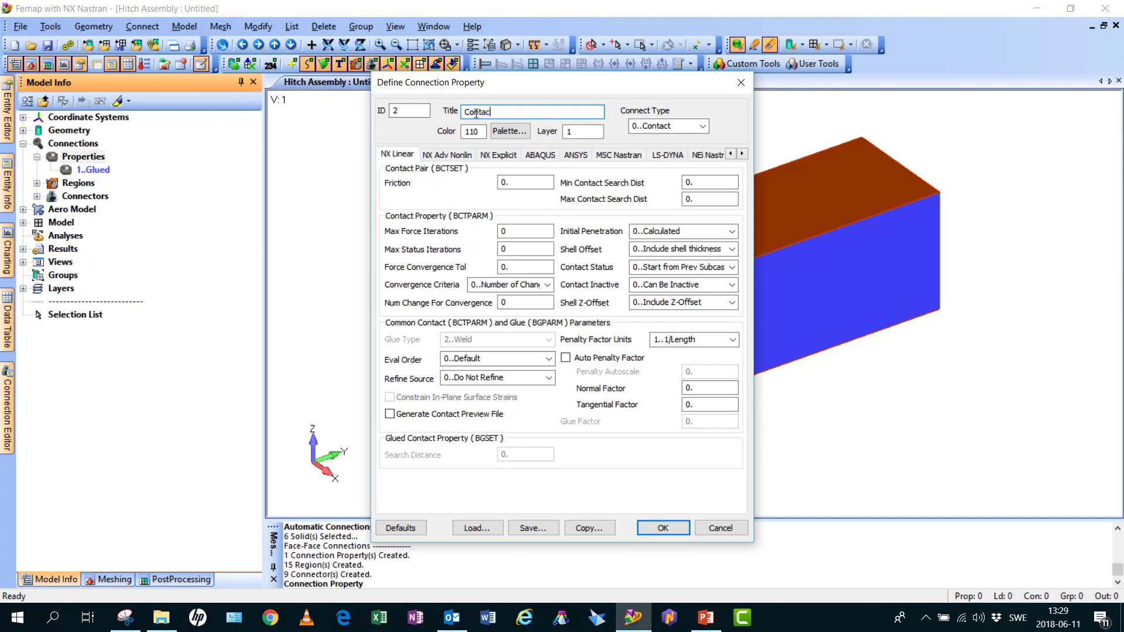
type("t Sli")
type("ding")
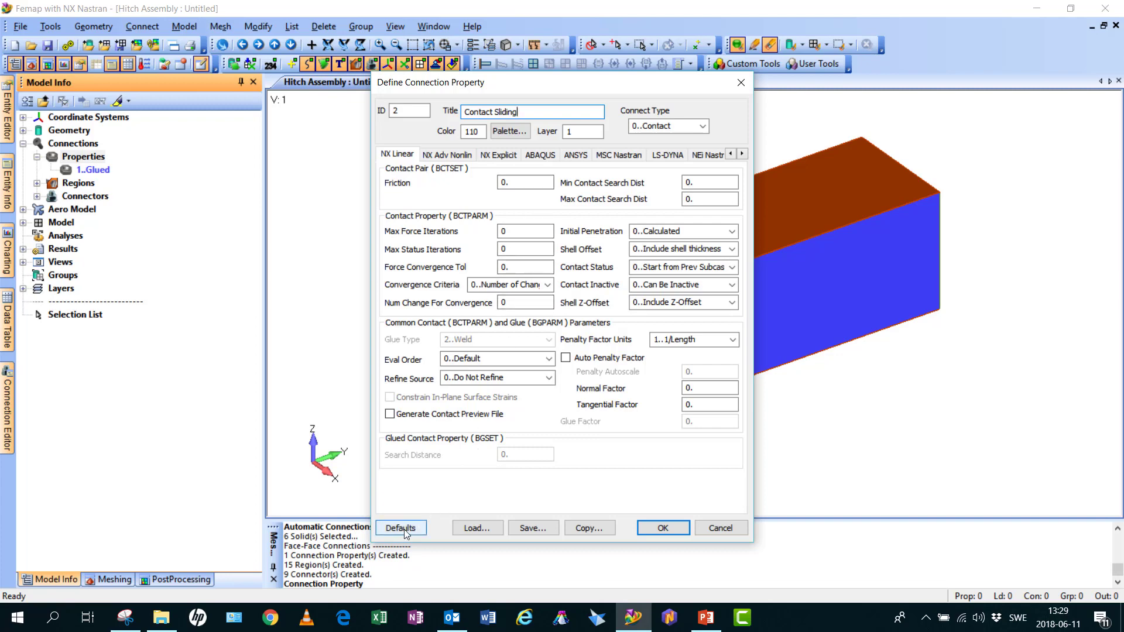
left_click(402, 529)
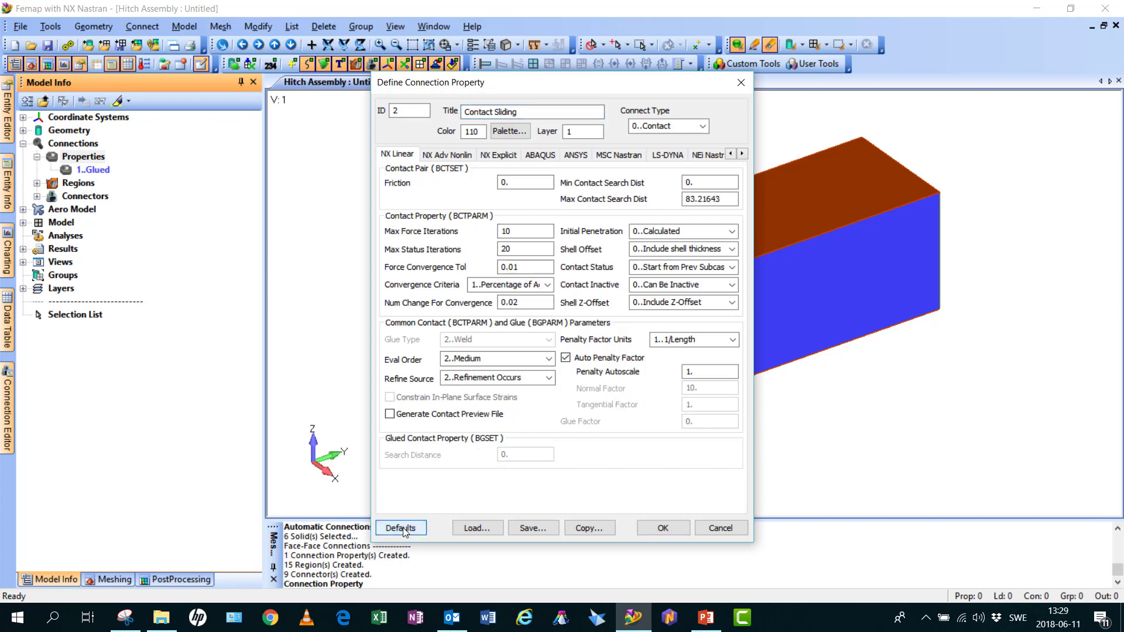
left_click(665, 531)
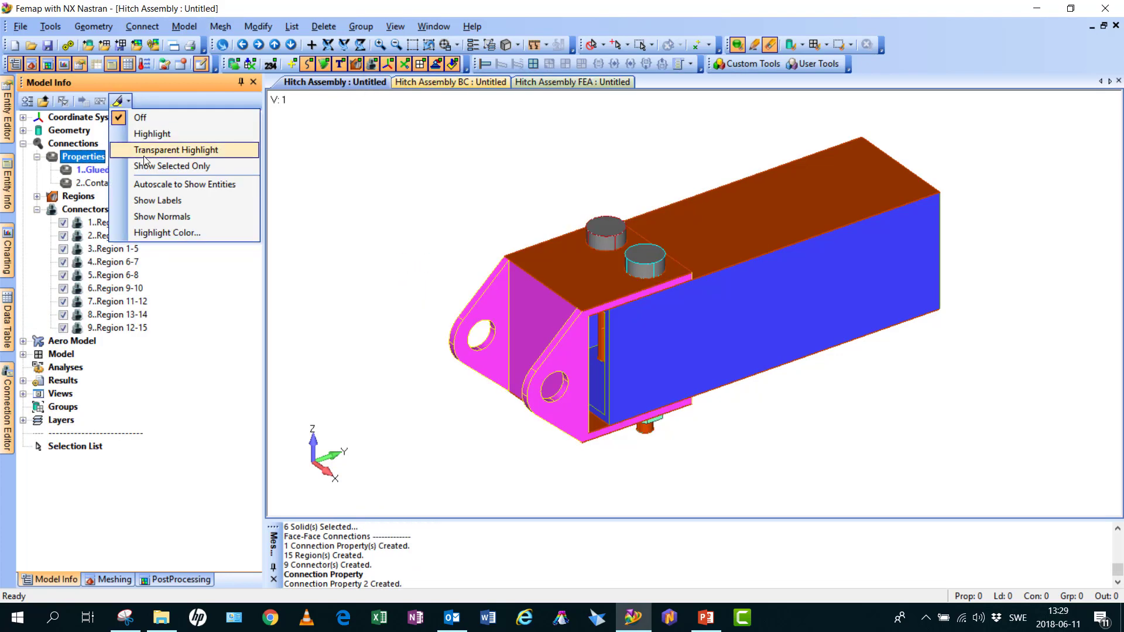
Step: Enable transparent highlight and inspect connector Region 1-2 and its source side in the model
left_click(144, 155)
left_click(111, 223)
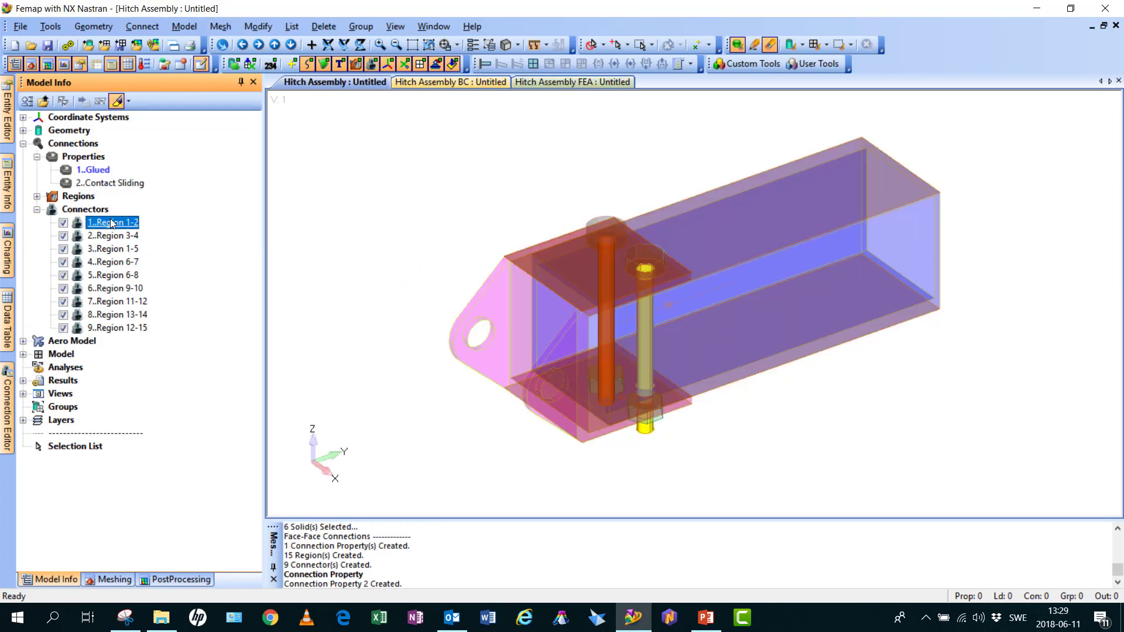
right_click(112, 223)
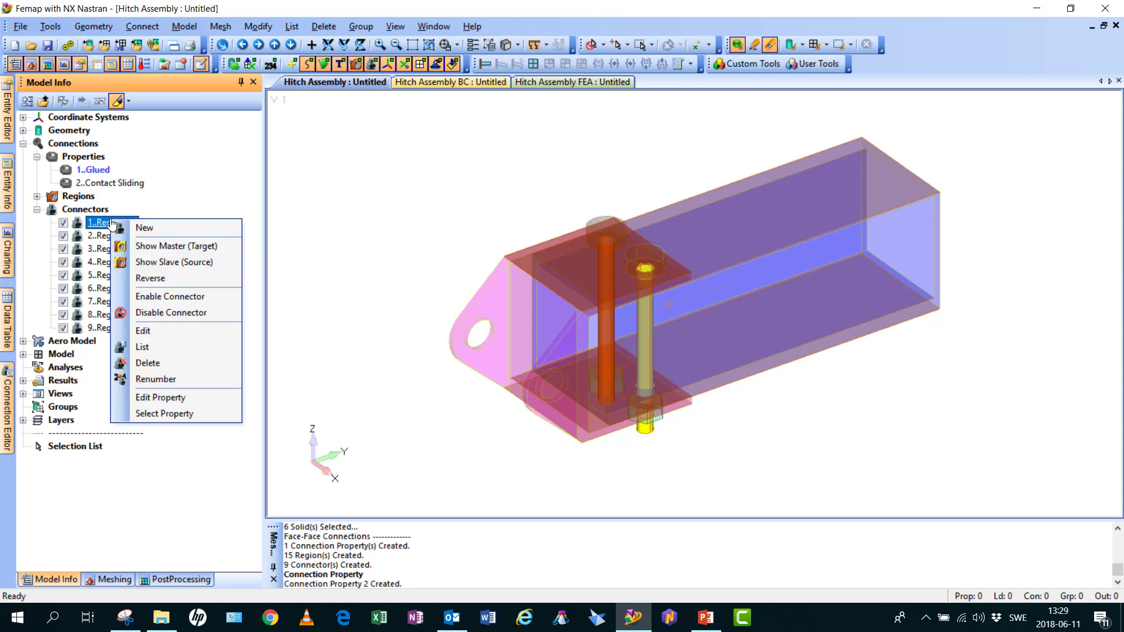
left_click(160, 262)
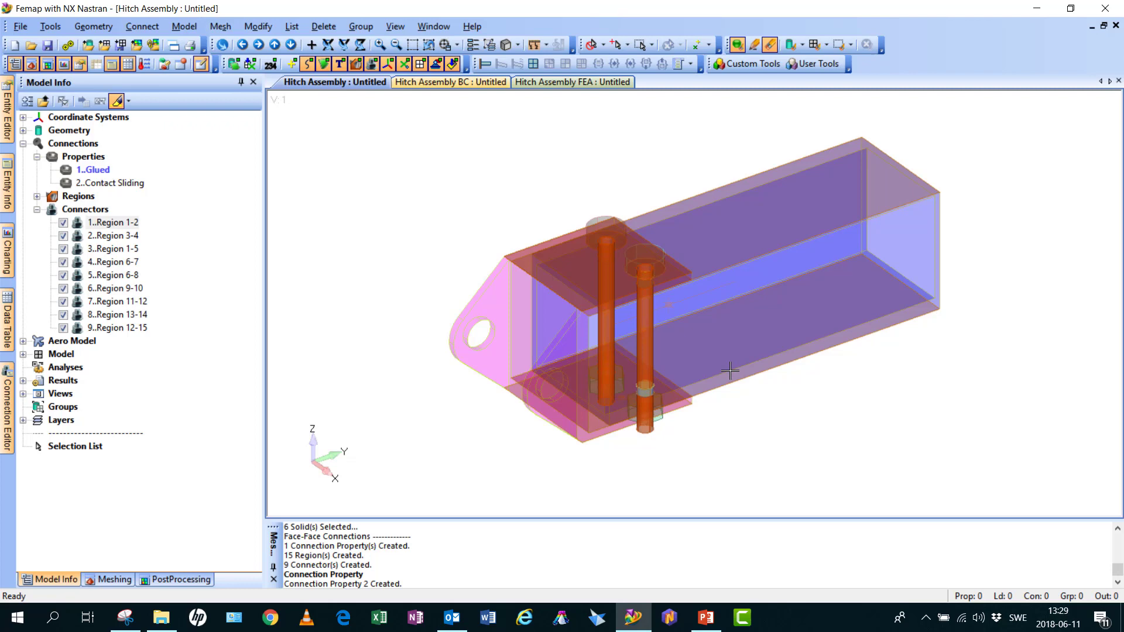
mouse_move(727, 376)
middle_mouse_down()
mouse_move(729, 269)
mouse_move(710, 349)
middle_mouse_up()
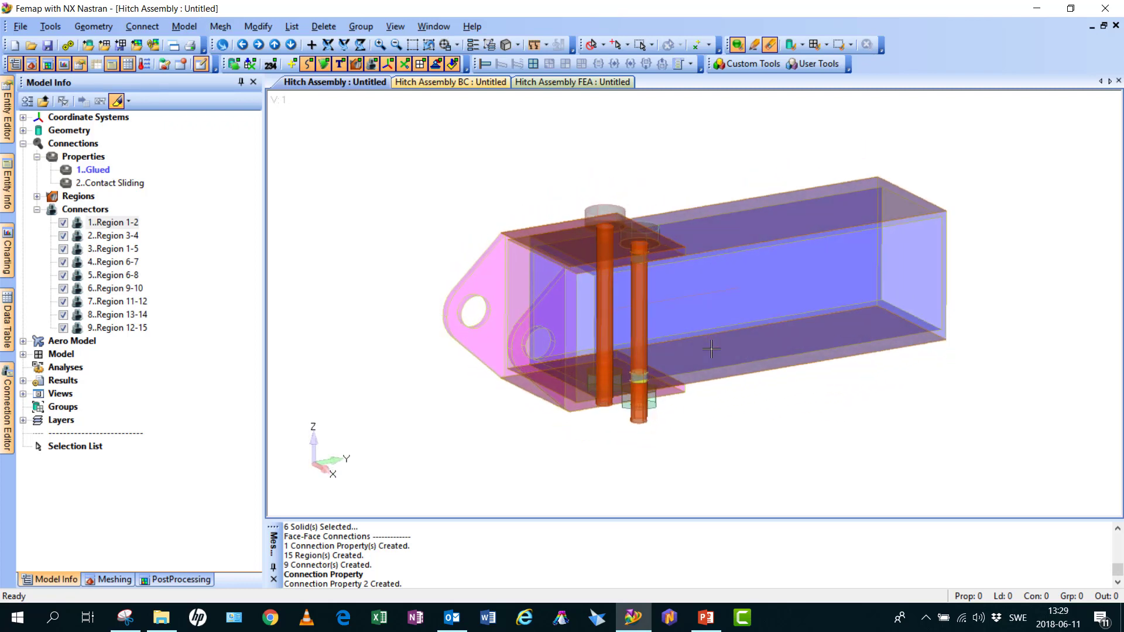
Step: In the Connection Editor, set connectors Region 1-2 and Region 6-8 to 2..Contact Sliding
left_click(8, 408)
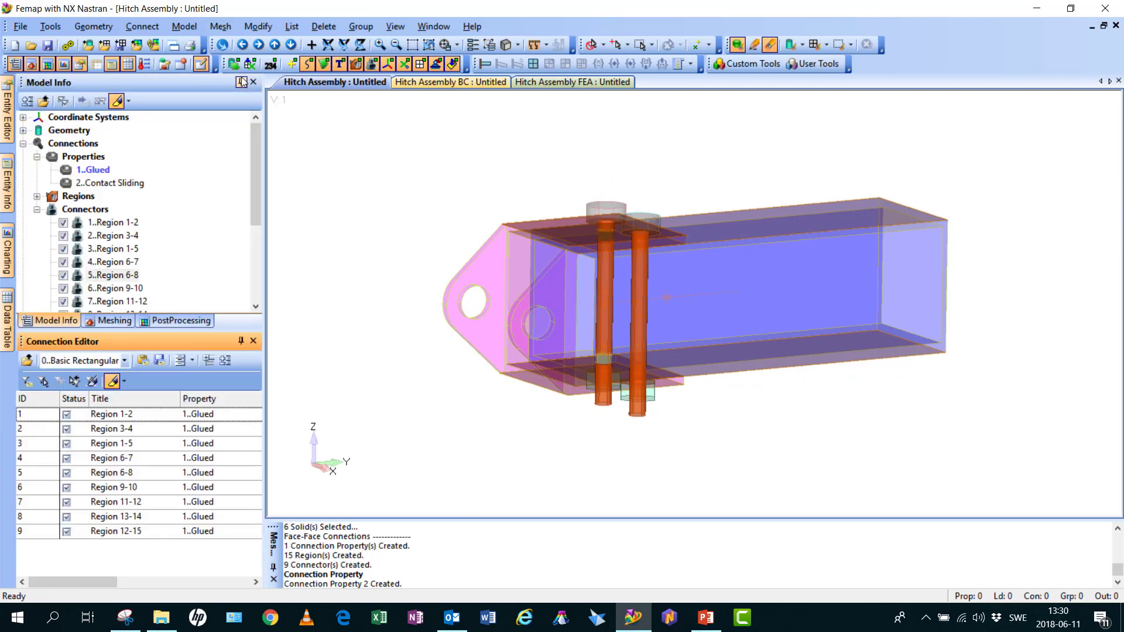
left_click(214, 414)
left_click(241, 414)
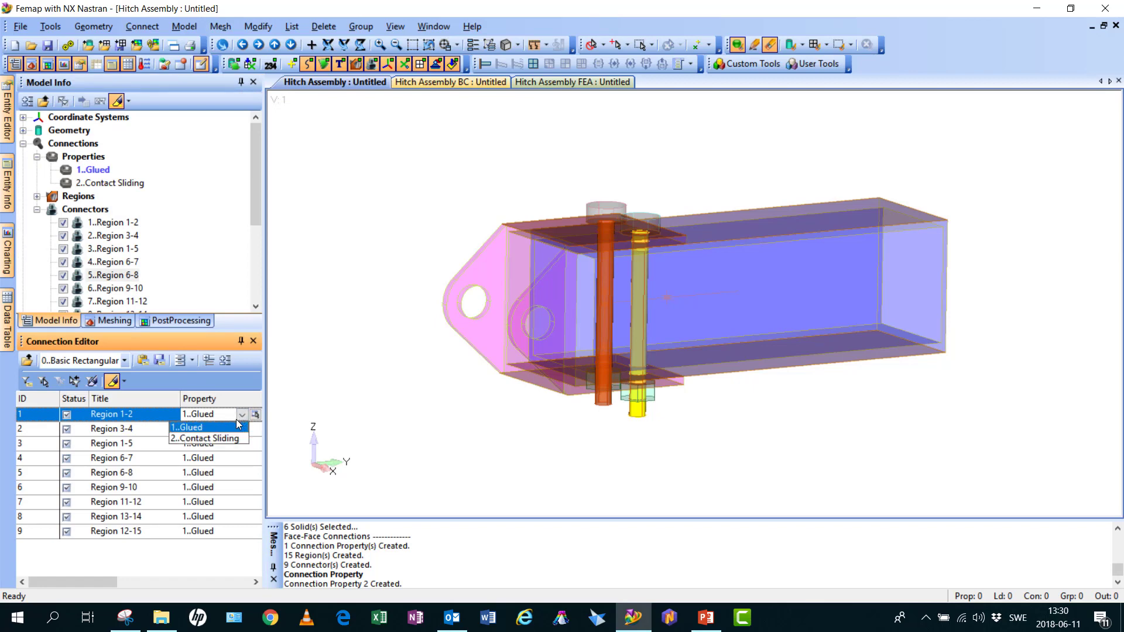
left_click(227, 439)
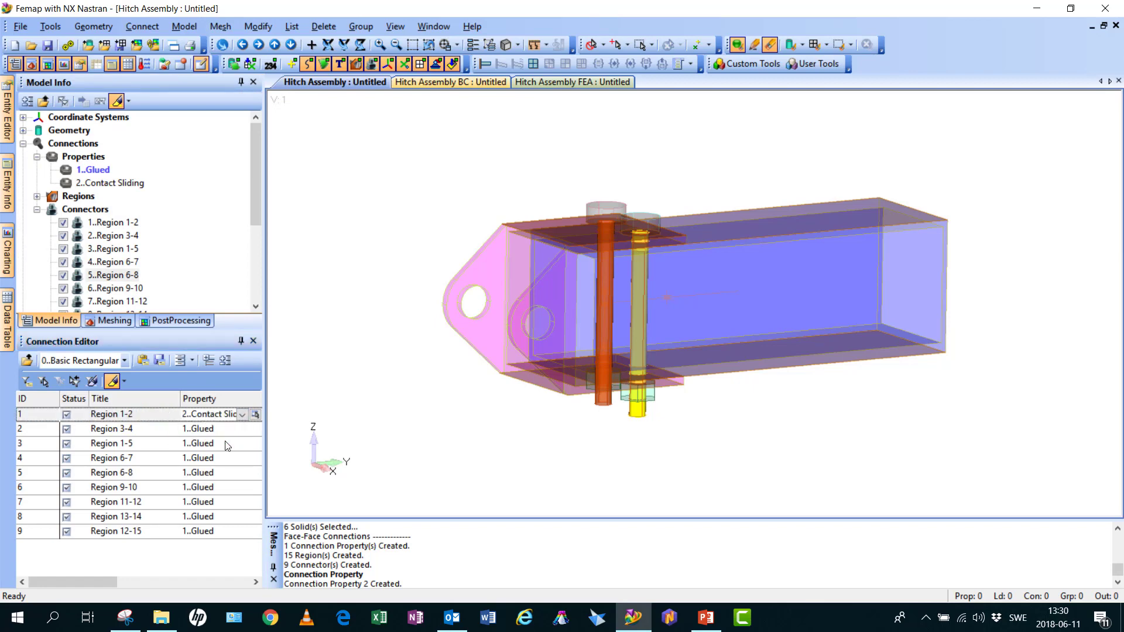
left_click(202, 475)
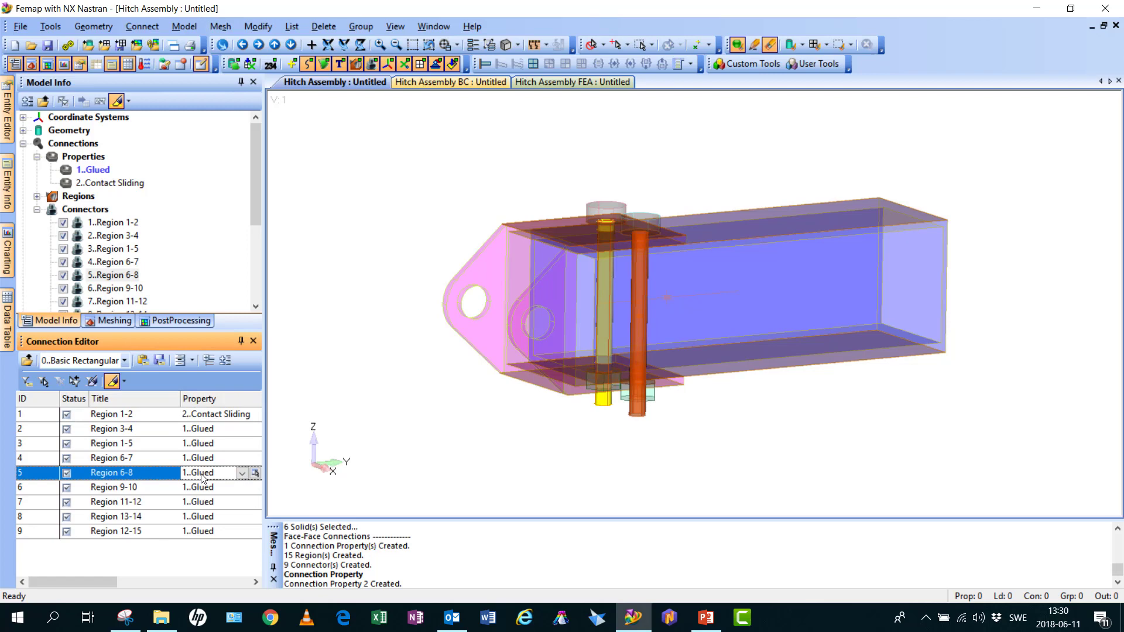
left_click(242, 472)
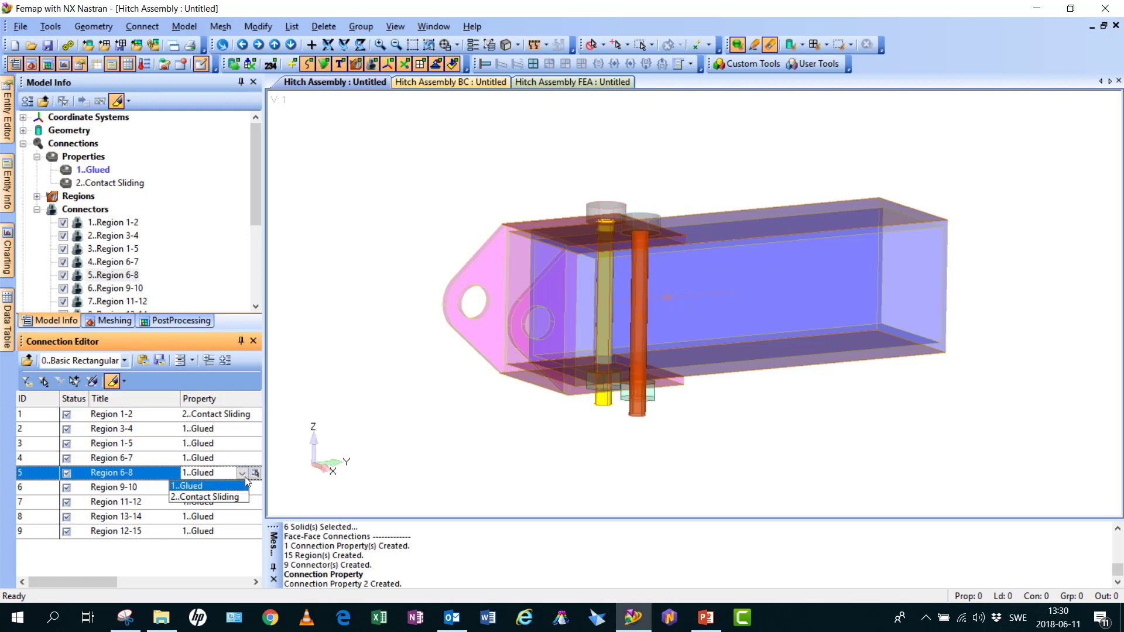
left_click(225, 498)
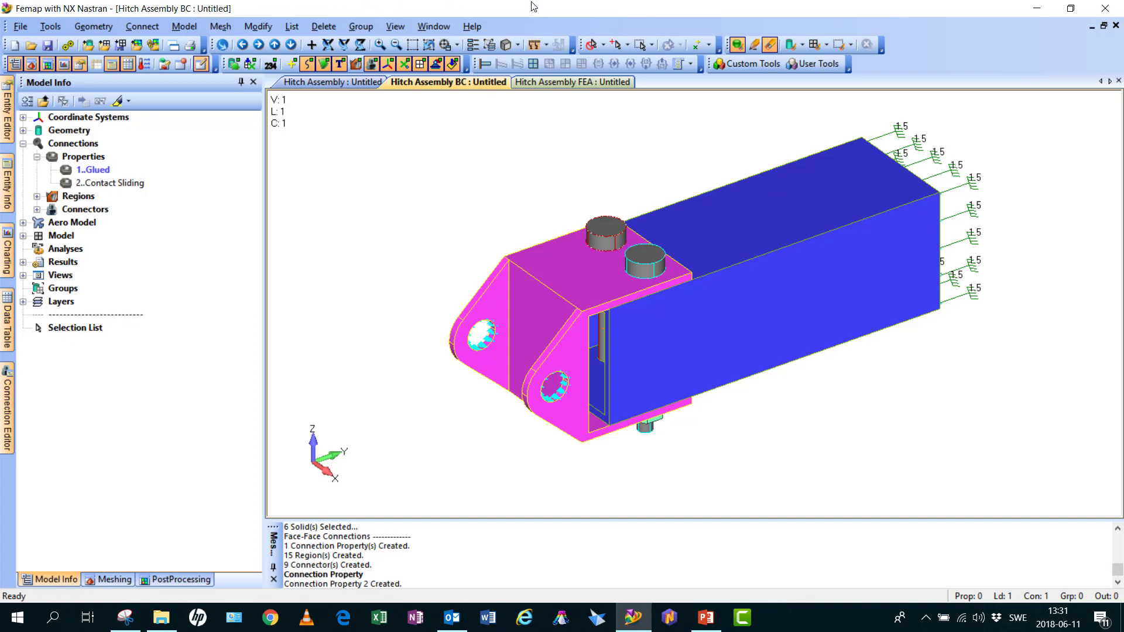
Step: Switch to the solved Hitch Assembly FEA model, expand Results and Groups, and start choosing post-processing data
left_click(546, 82)
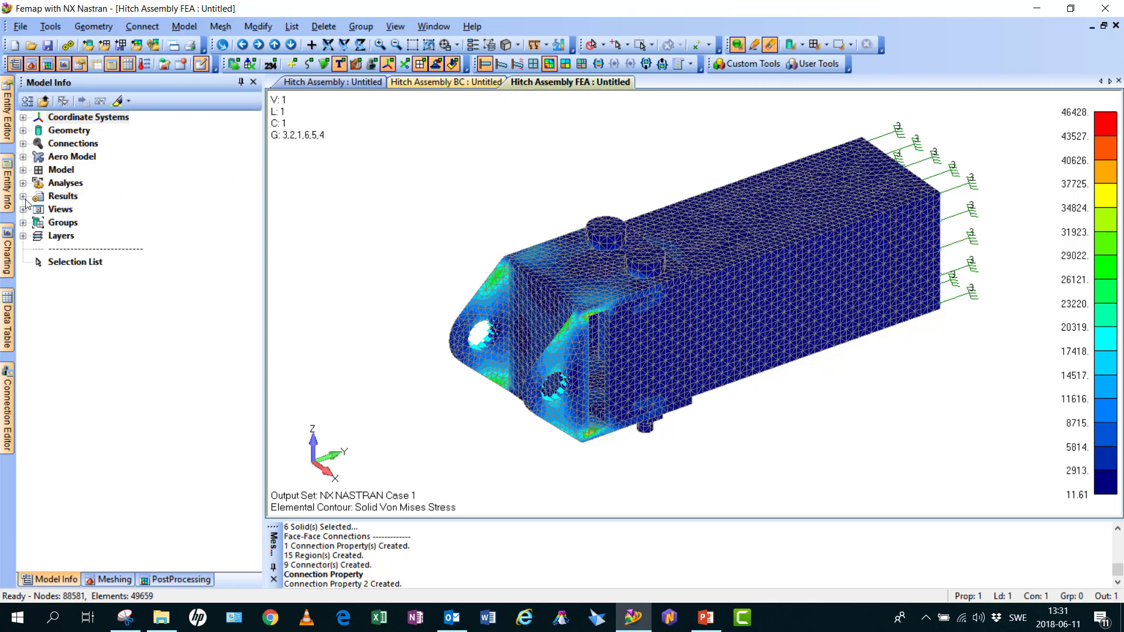
left_click(23, 196)
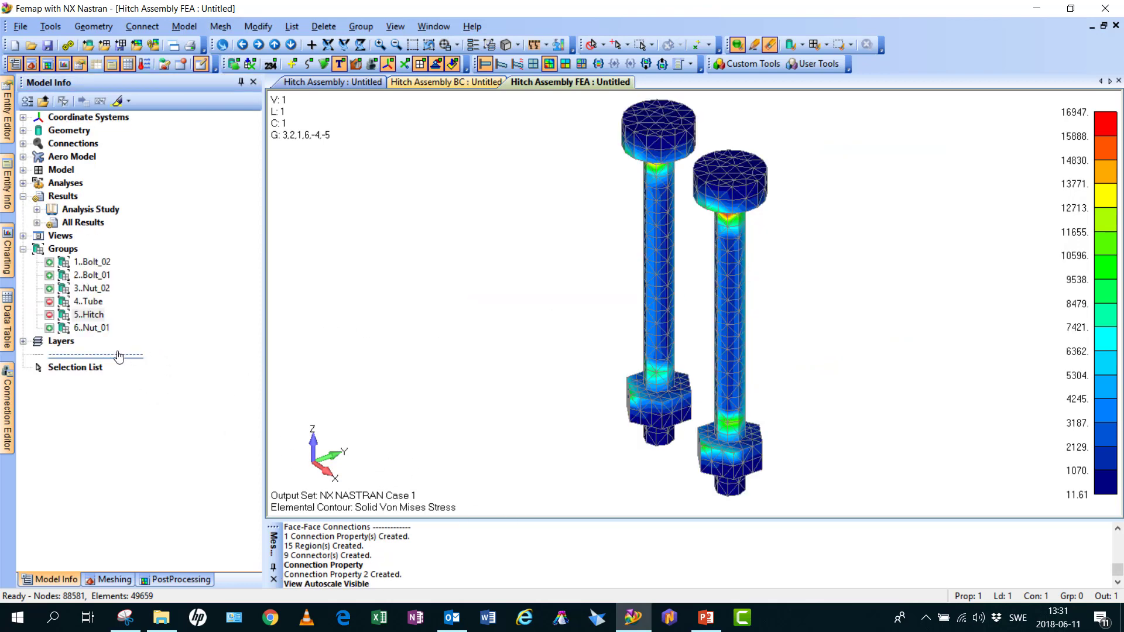
key("F5")
Step: Contour 258..Total Glue Force on the bolts and orbit to inspect it
left_click(203, 452)
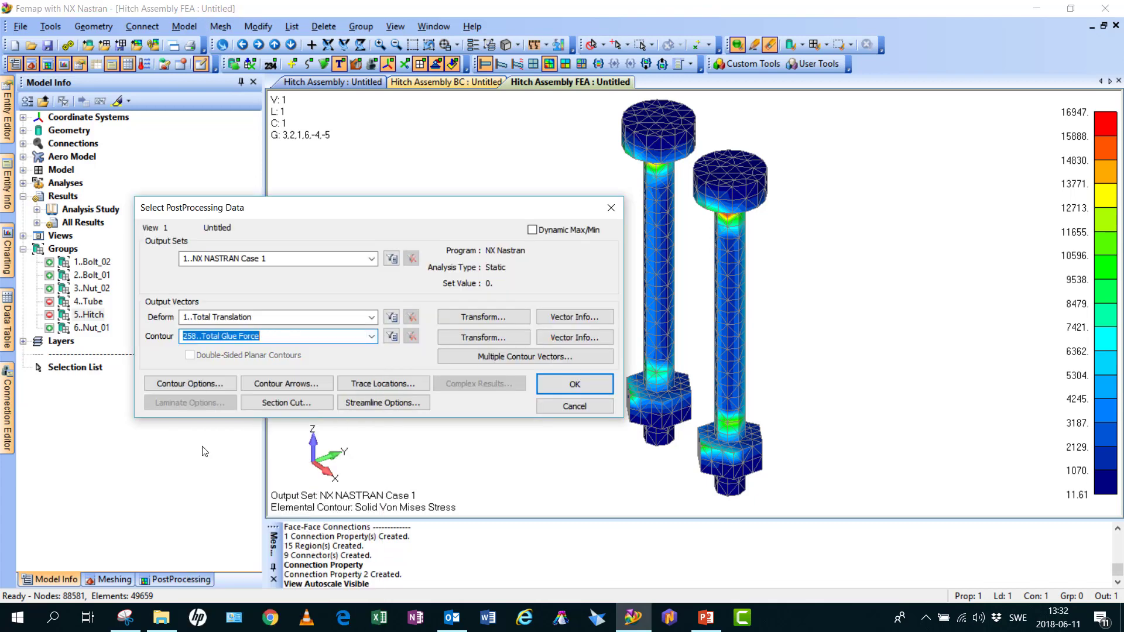
left_click(557, 392)
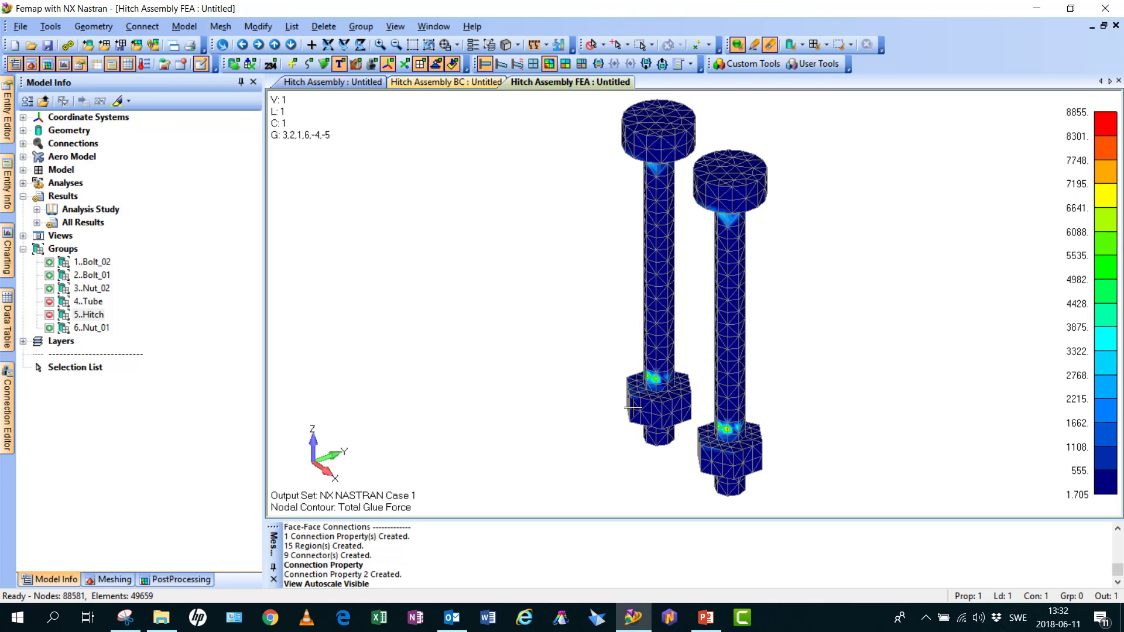
mouse_move(631, 400)
middle_mouse_down()
mouse_move(658, 288)
mouse_move(647, 381)
middle_mouse_up()
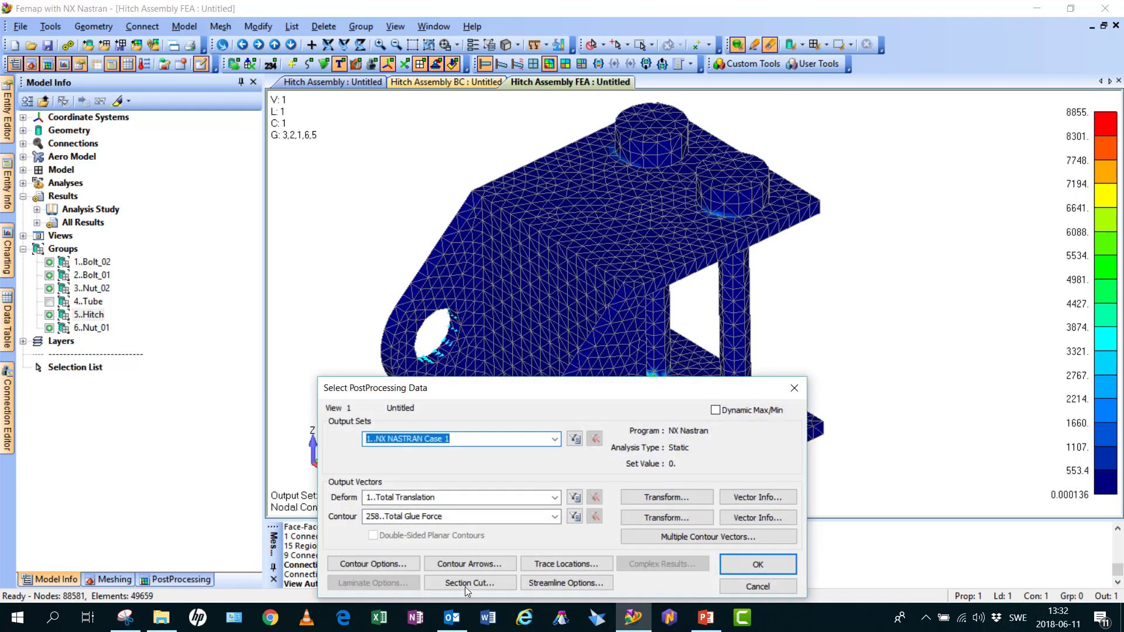
Step: Switch the contour to 60031..Solid Von Mises Stress on the hitch and bolts
left_click(555, 517)
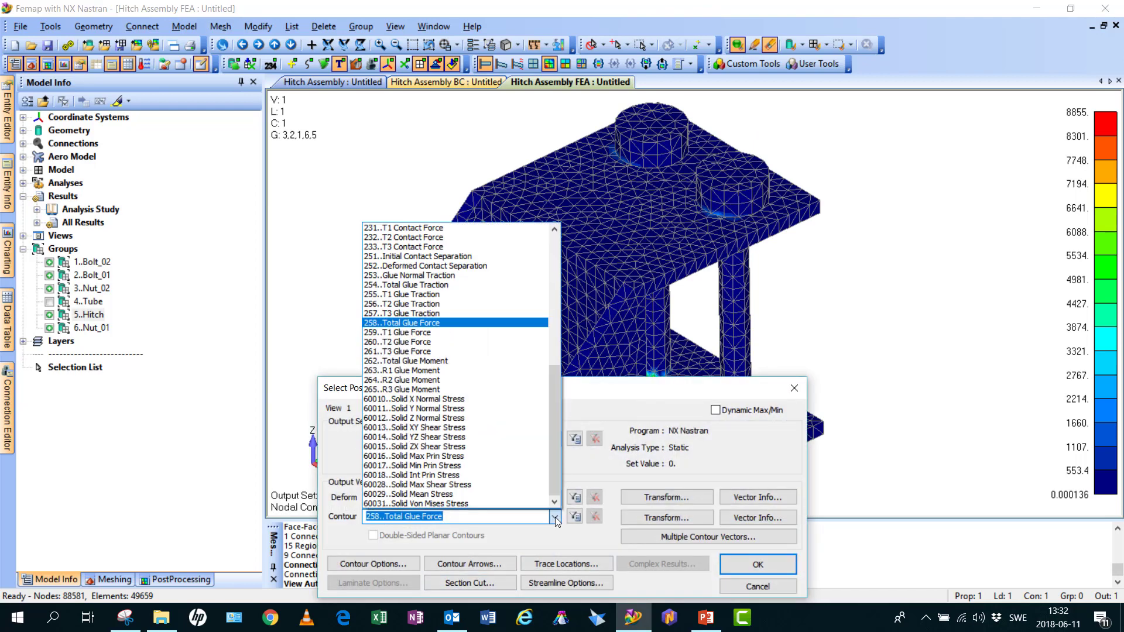
left_click(479, 504)
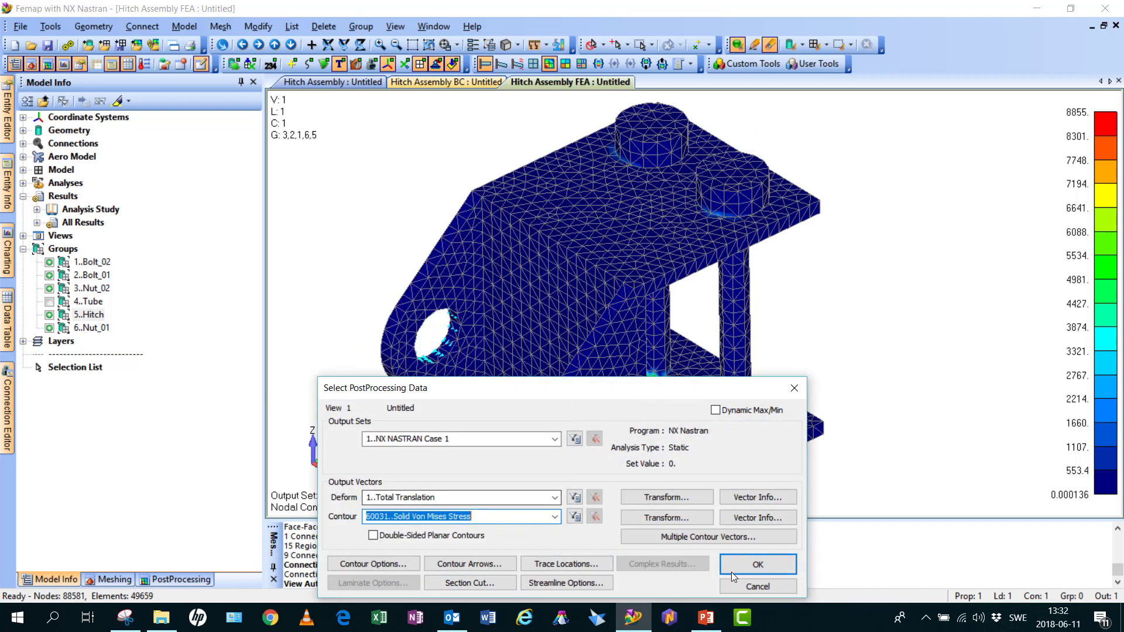
left_click(748, 569)
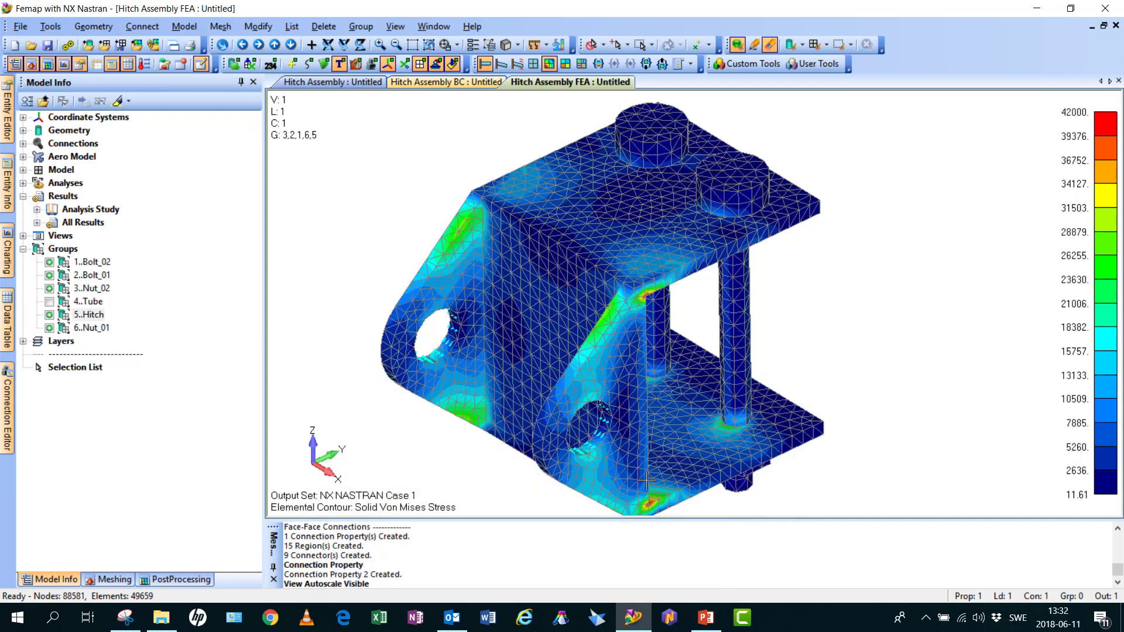